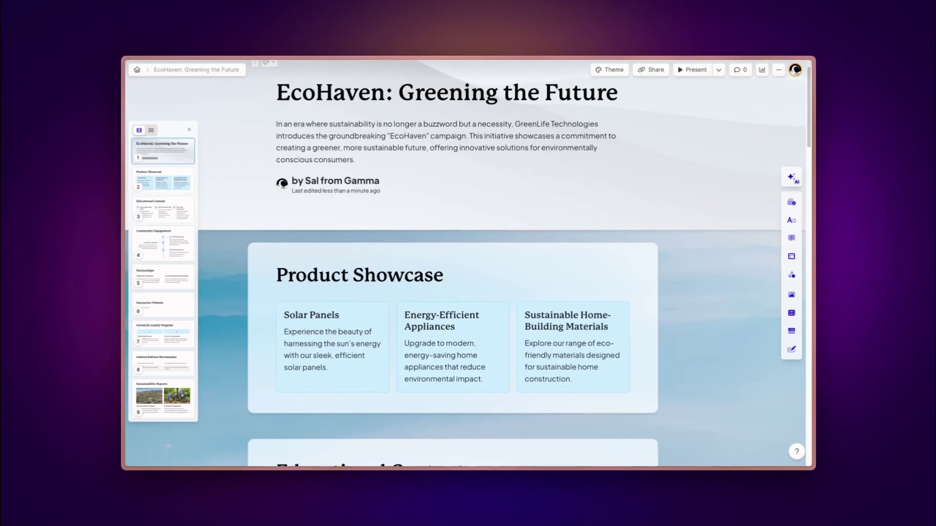
# Step: Turn on Full-bleed card for the Harvesting the Cherries card from its styling menu
pyautogui.scroll(-10, 452, 263)
pyautogui.scroll(-5, 453, 264)
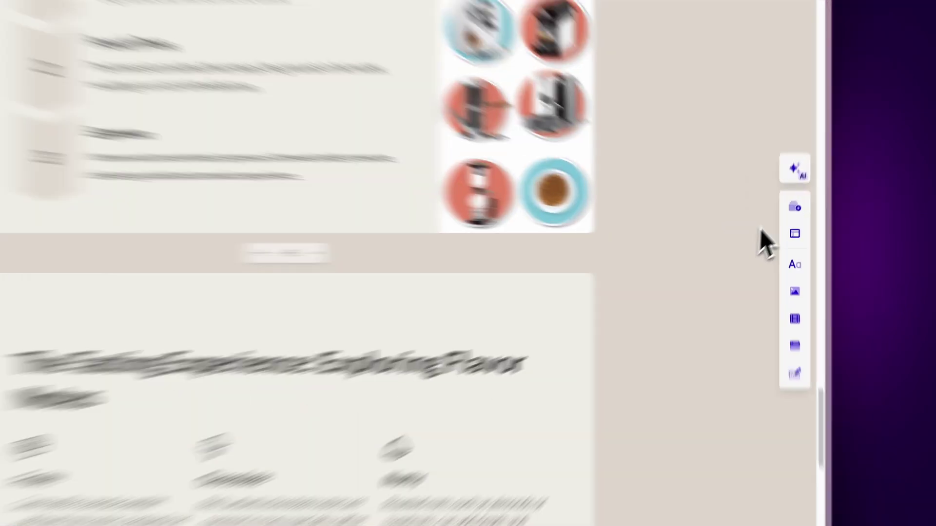
pyautogui.click(794, 207)
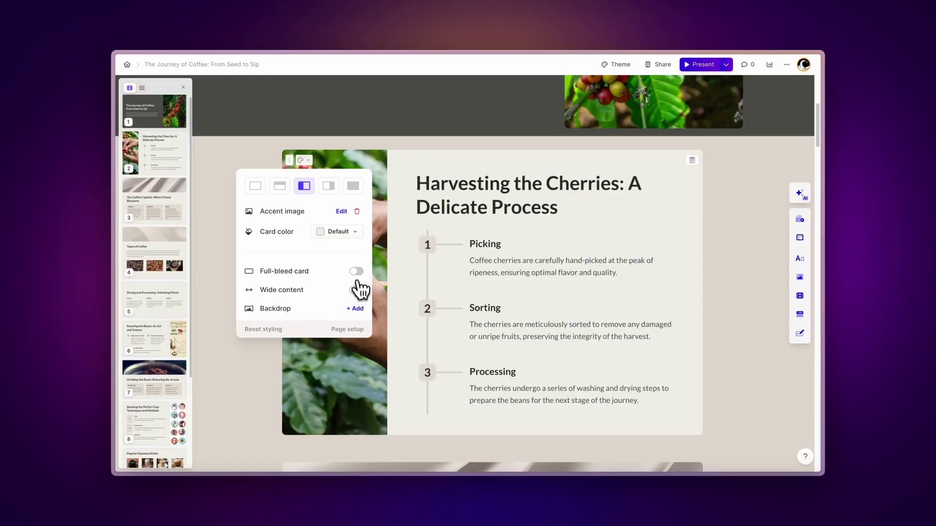
pyautogui.click(360, 274)
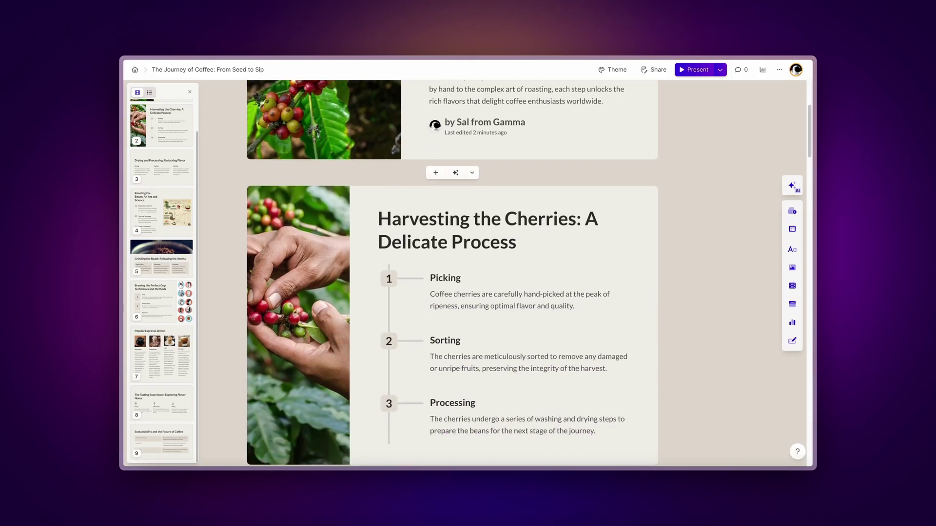
# Step: Add a blank card after Harvesting, titled Types of Coffee, with a paragraph on coffee varieties
pyautogui.scroll(-5, 694, 259)
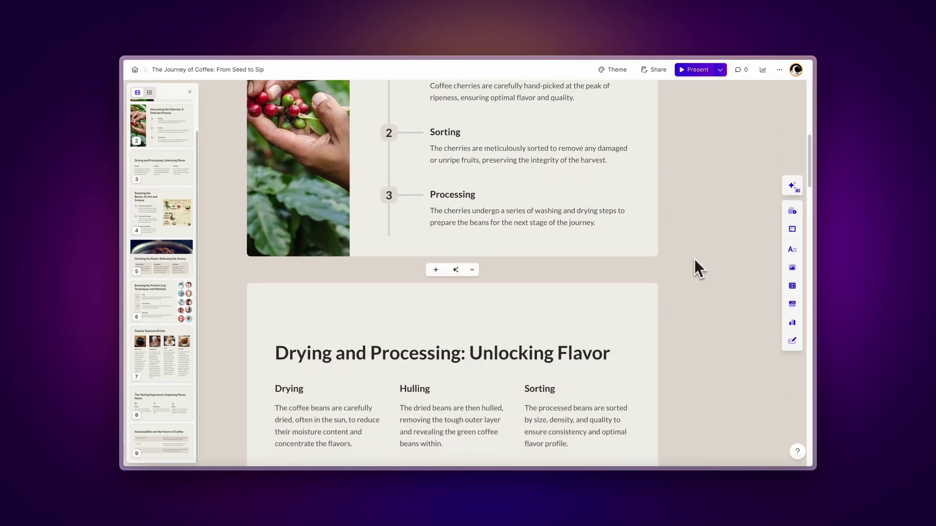
pyautogui.scroll(-3, 694, 259)
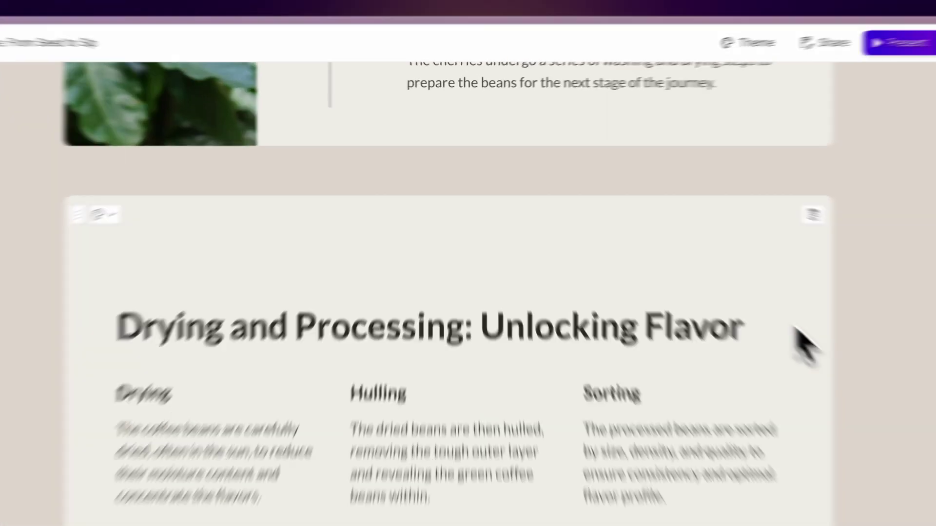
pyautogui.moveTo(470, 188)
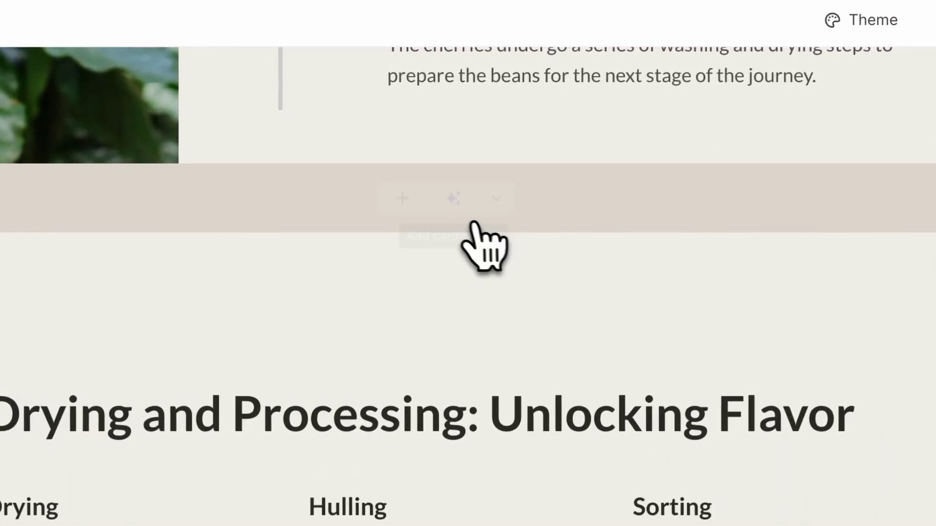
pyautogui.click(403, 200)
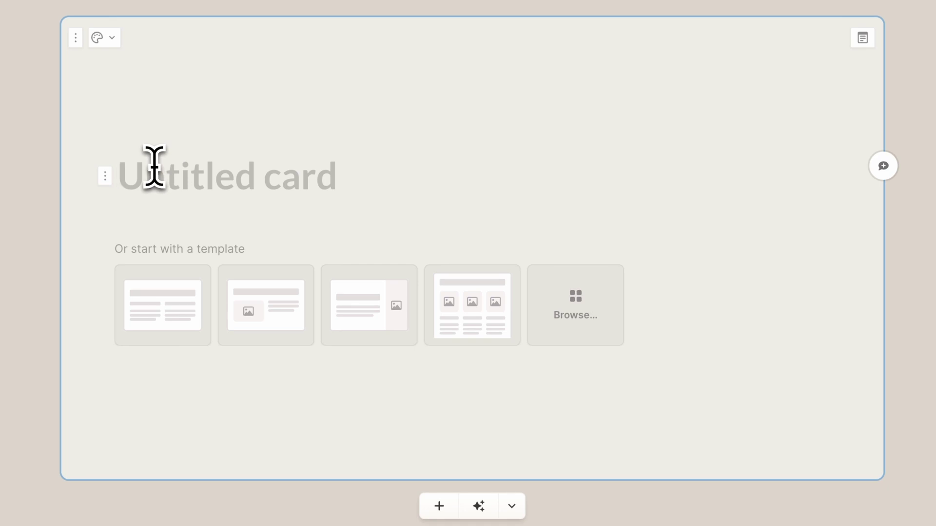
pyautogui.write('Types of Coffee')
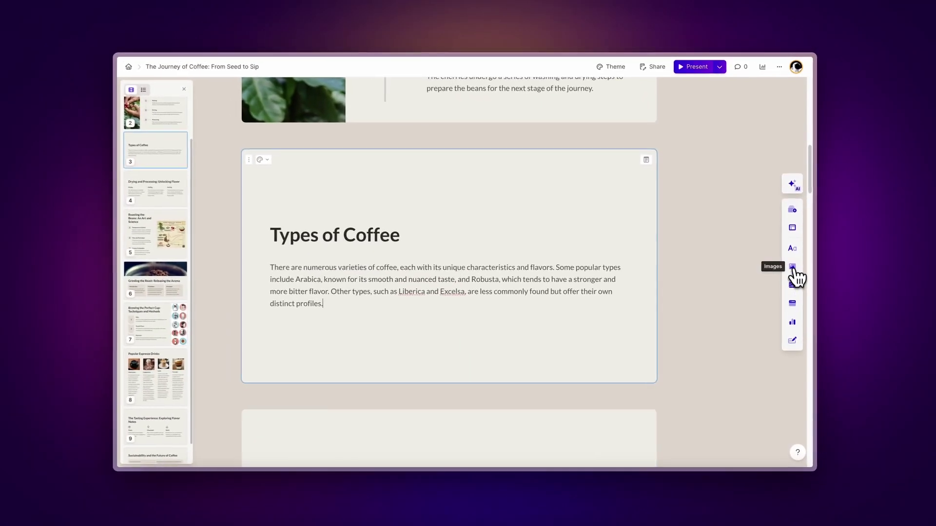
# Step: Insert an image block filled with three AI-generated coffee-bean images
pyautogui.click(807, 58)
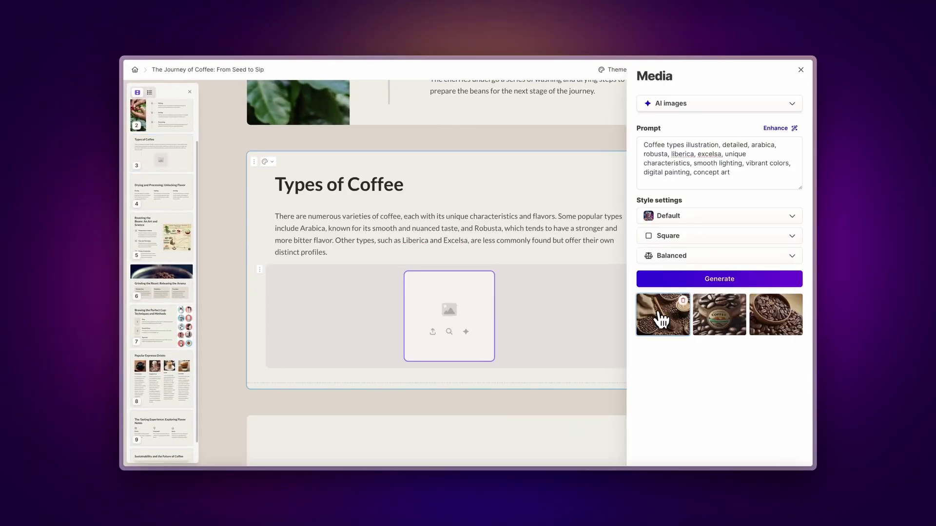
pyautogui.click(660, 317)
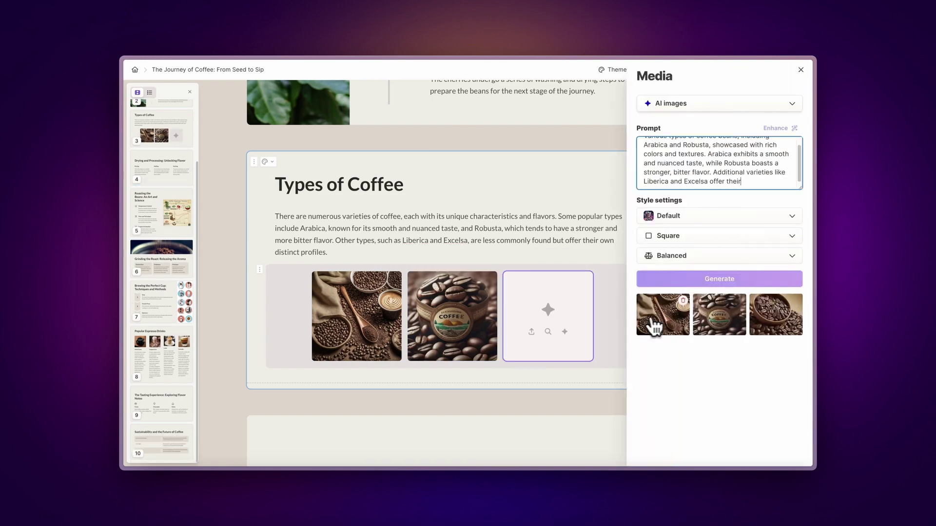
pyautogui.click(655, 326)
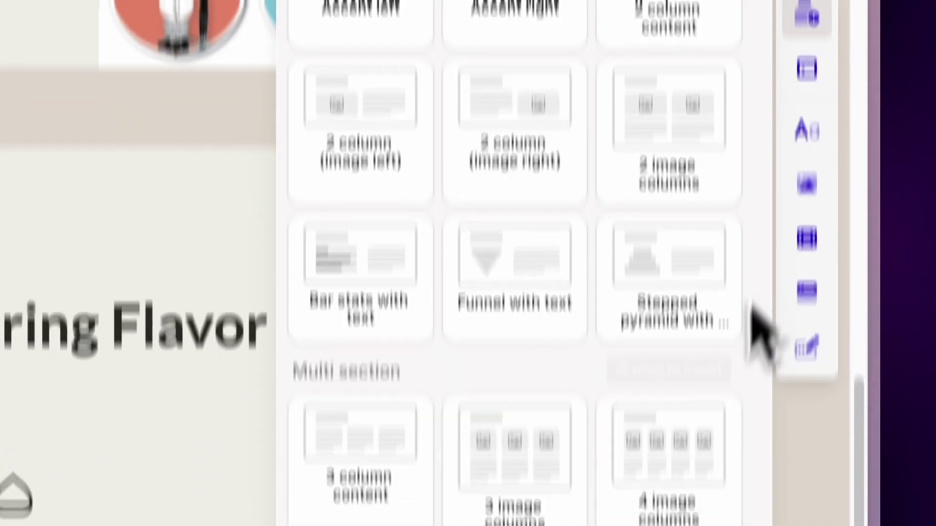
# Step: Insert a four-image-column card titled 'Popular Espresso Drinks' with 'Americano' as the first heading
pyautogui.moveTo(515, 314); pyautogui.dragTo(534, 243)
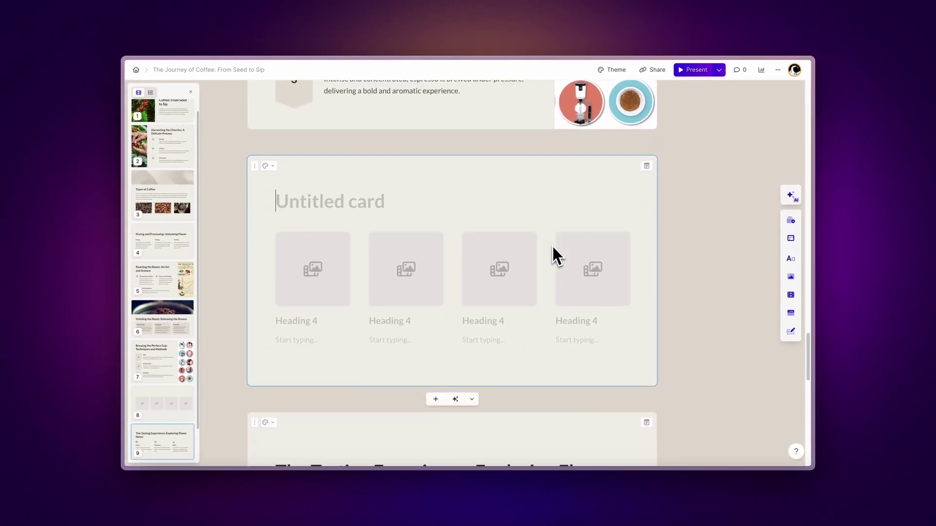
pyautogui.write('P')
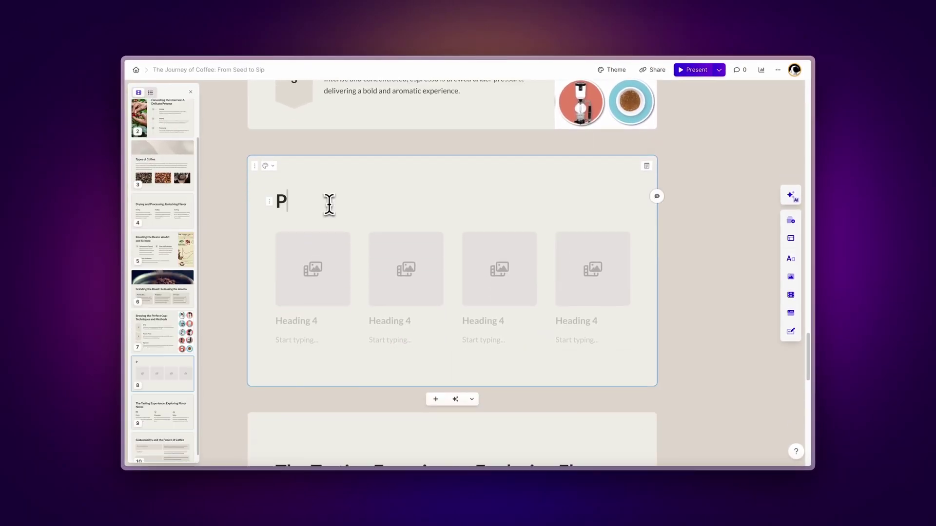
pyautogui.write('opular Espresso Drinks')
pyautogui.click(282, 321)
pyautogui.write('Americano')
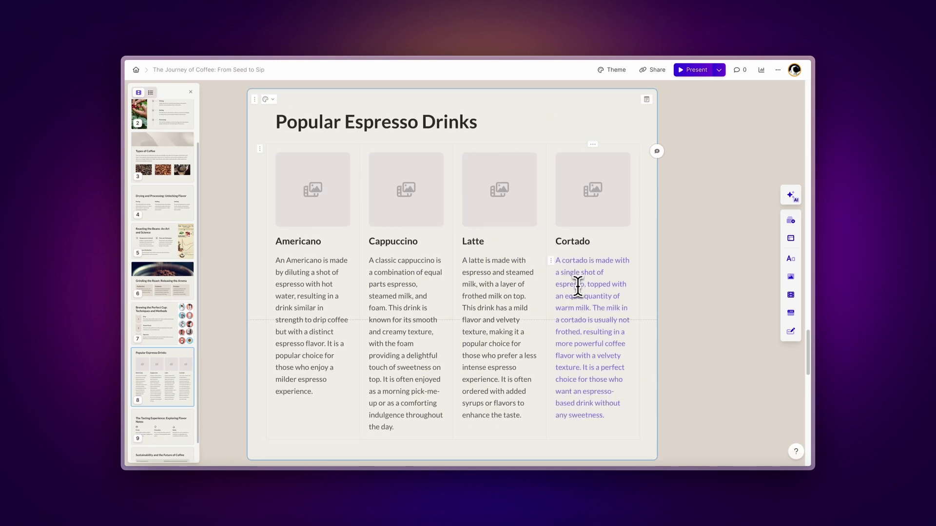
# Step: Add web photos for the Americano, Cappuccino, Latte and Cortado columns
pyautogui.click(406, 192)
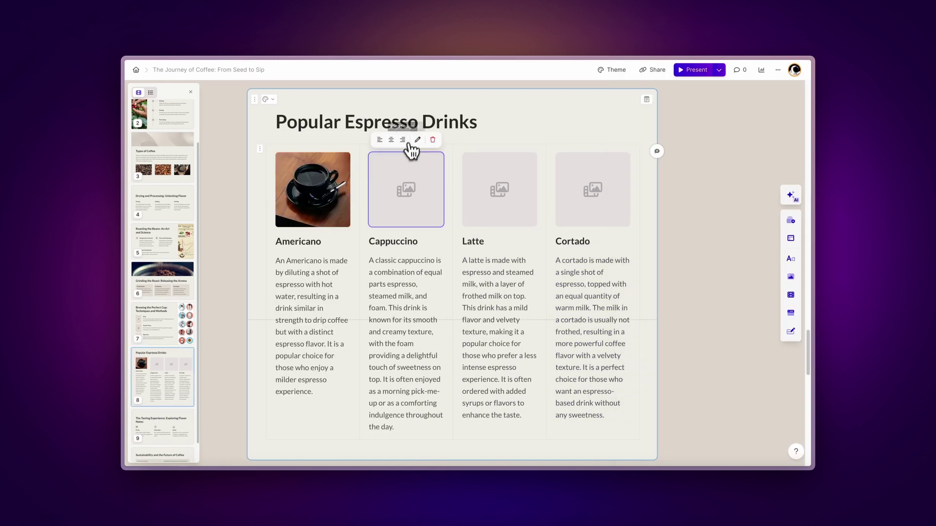
pyautogui.click(417, 140)
pyautogui.write('cappuccino')
pyautogui.click(499, 189)
pyautogui.write('la')
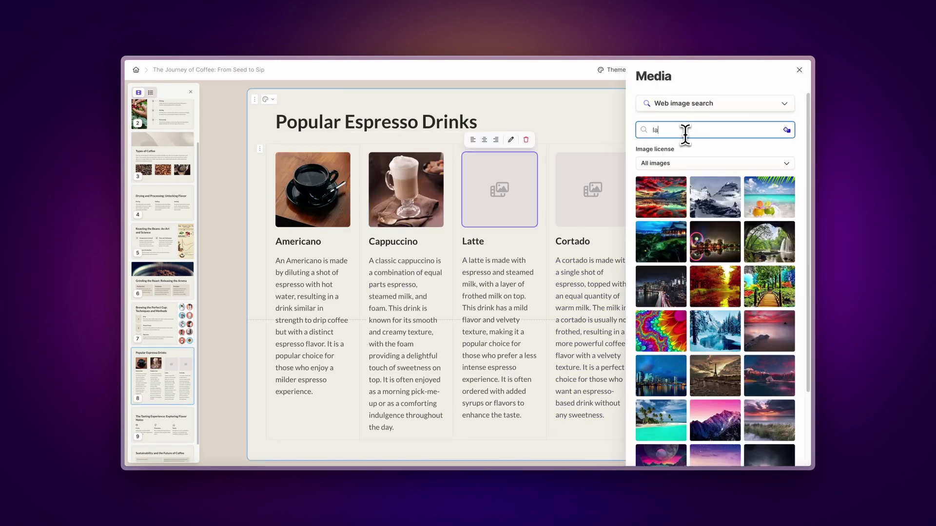
pyautogui.click(592, 189)
pyautogui.write('cortado')
pyautogui.click(715, 197)
pyautogui.click(799, 70)
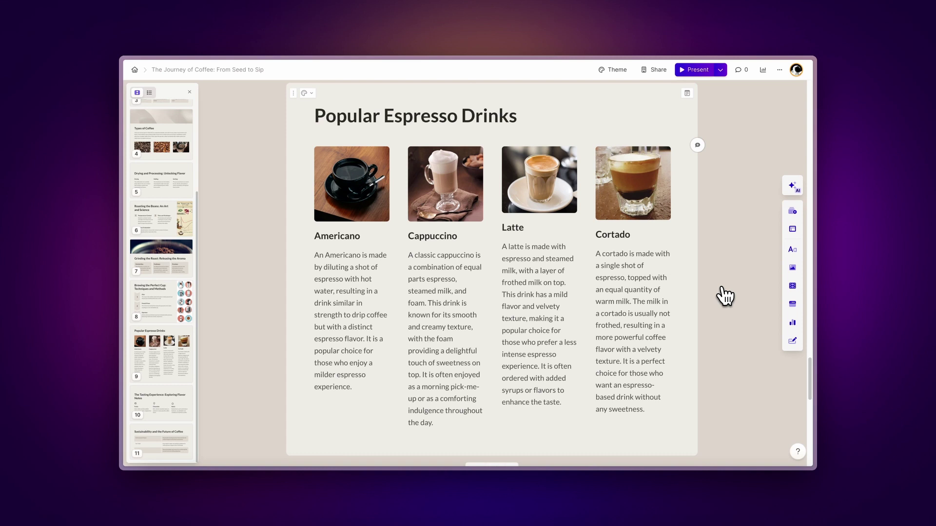
# Step: Open the card-template gallery and browse the available templates
pyautogui.scroll(-6, 723, 295)
pyautogui.scroll(-5, 725, 295)
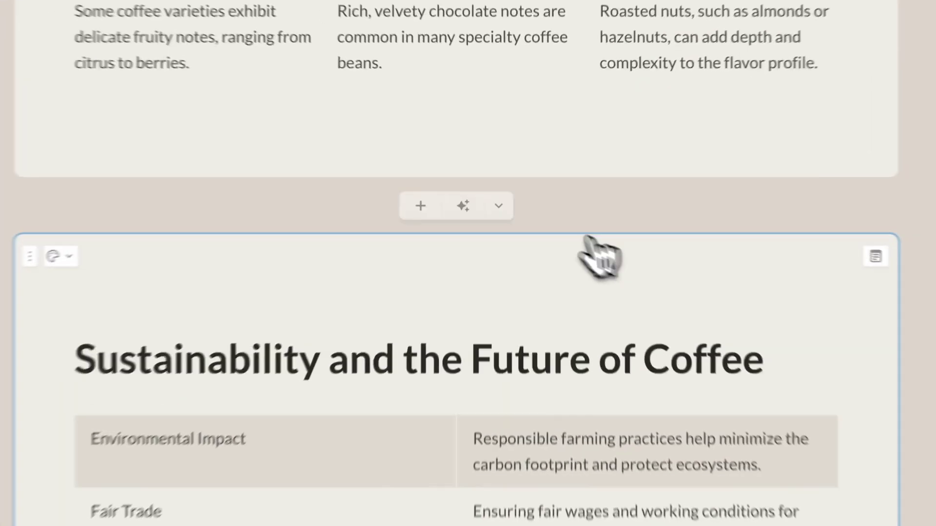
pyautogui.click(498, 212)
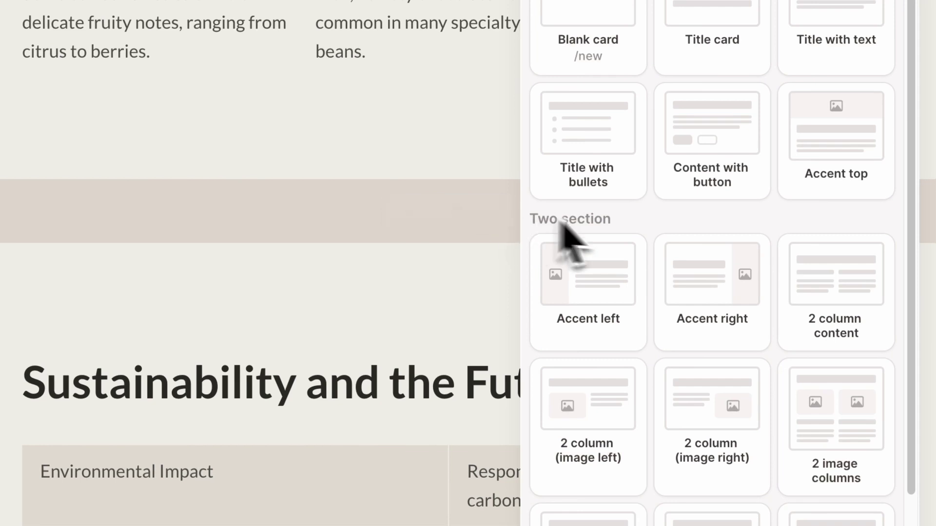
pyautogui.scroll(-8, 782, 283)
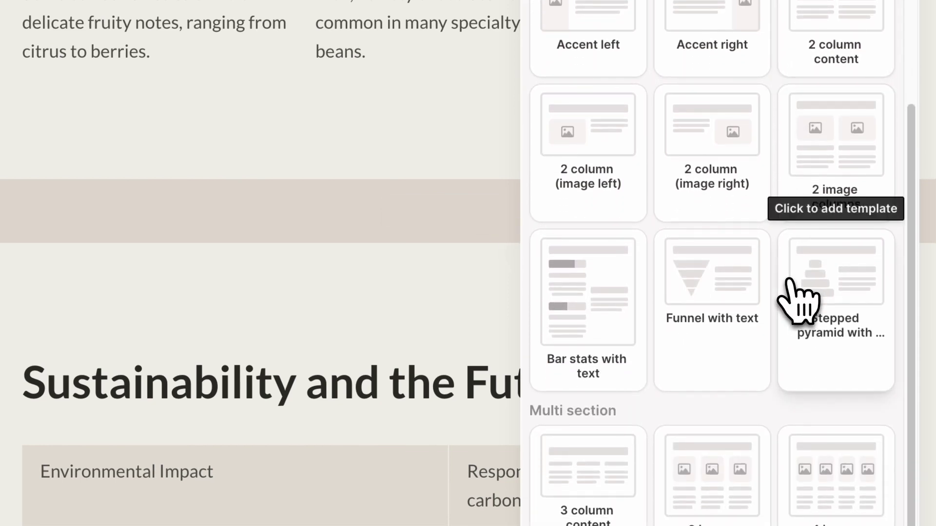
pyautogui.scroll(-1, 794, 297)
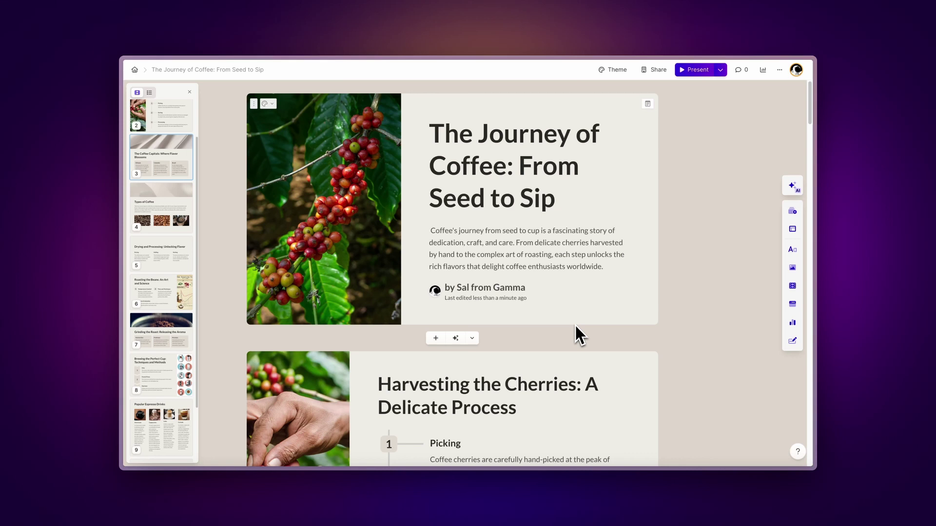
# Step: Generate a 'Fair Trade Coffee' card using the images-with-text template
pyautogui.scroll(-5, 575, 326)
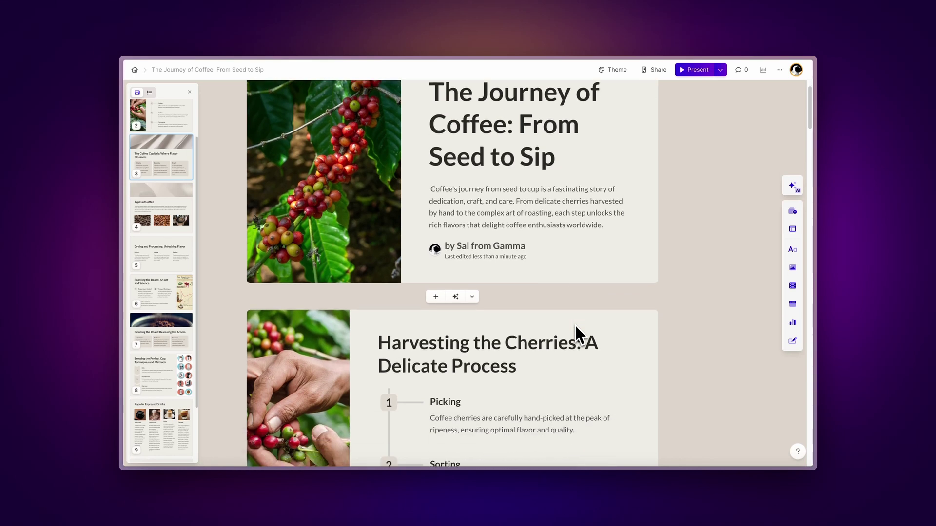
pyautogui.scroll(-5, 574, 323)
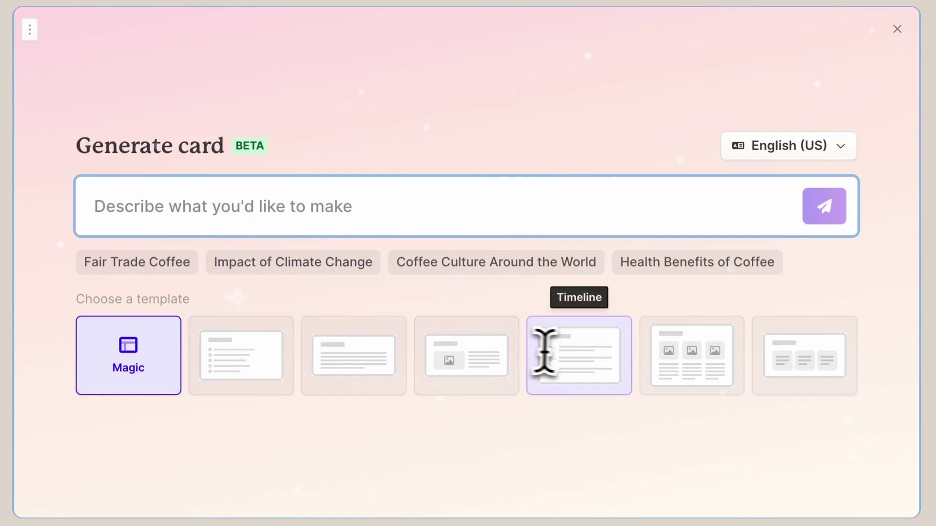
pyautogui.click(673, 357)
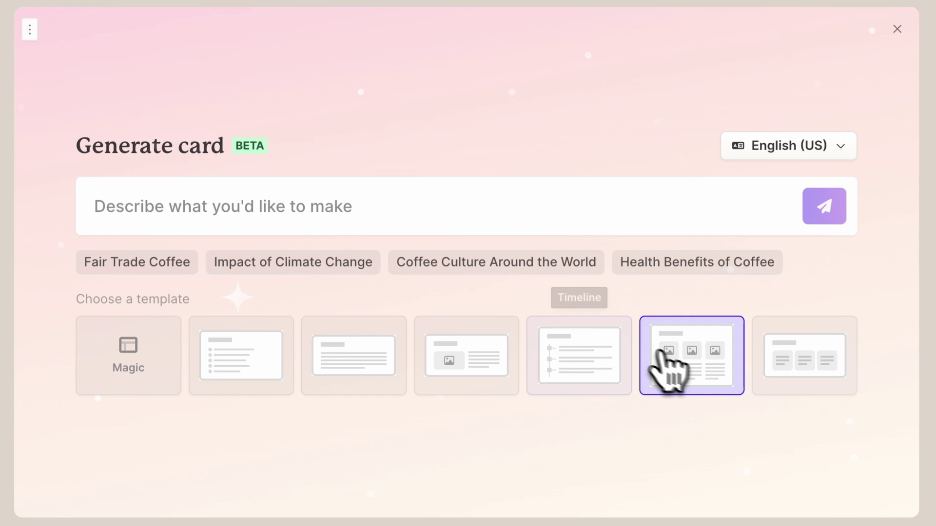
pyautogui.click(169, 266)
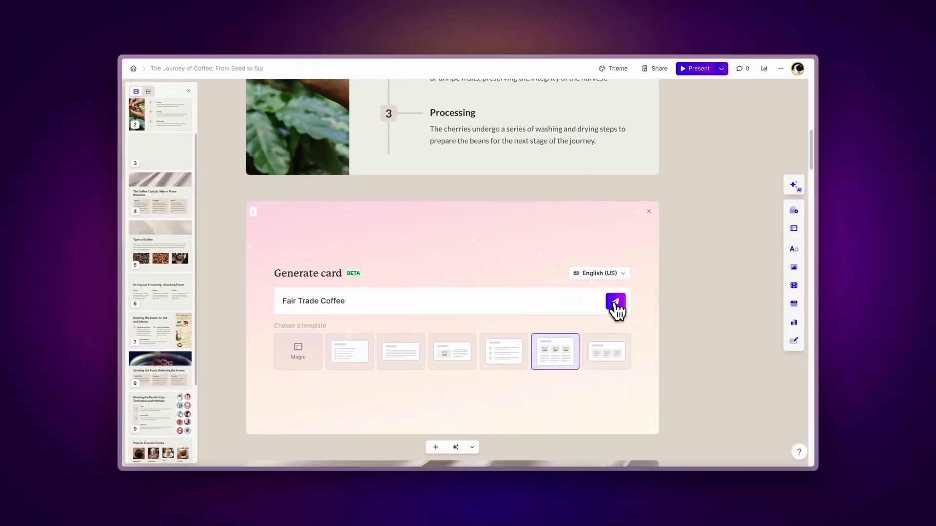
pyautogui.click(824, 226)
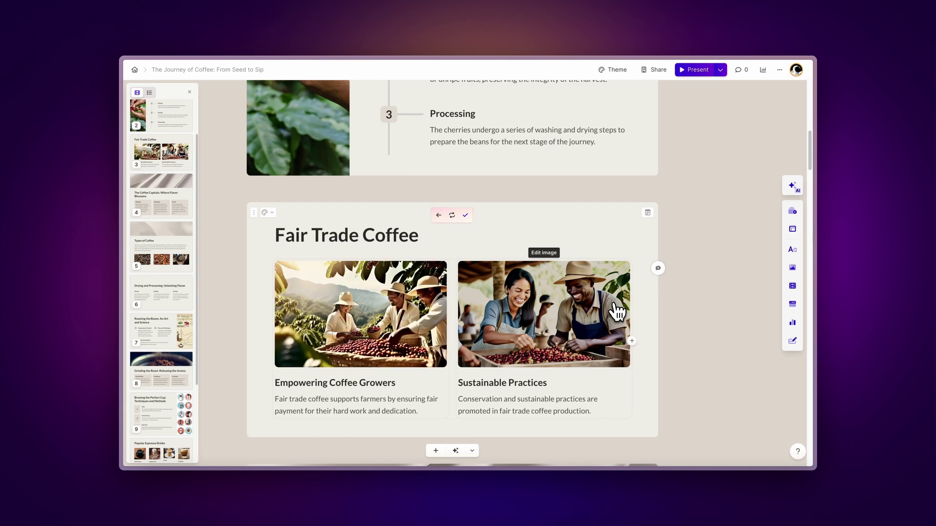
# Step: Ask the AI for a three-box card on the best coffee-harvesting countries, then close the chat
pyautogui.scroll(5, 683, 264)
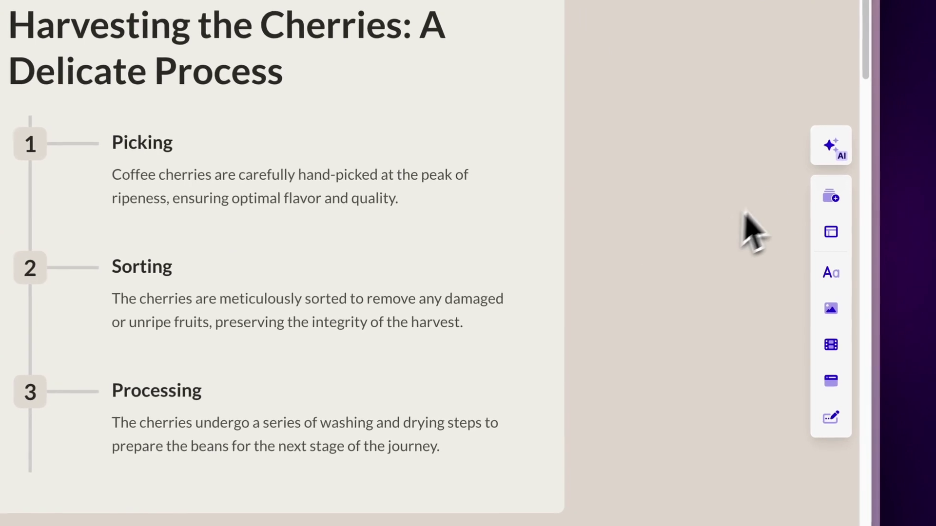
pyautogui.click(831, 147)
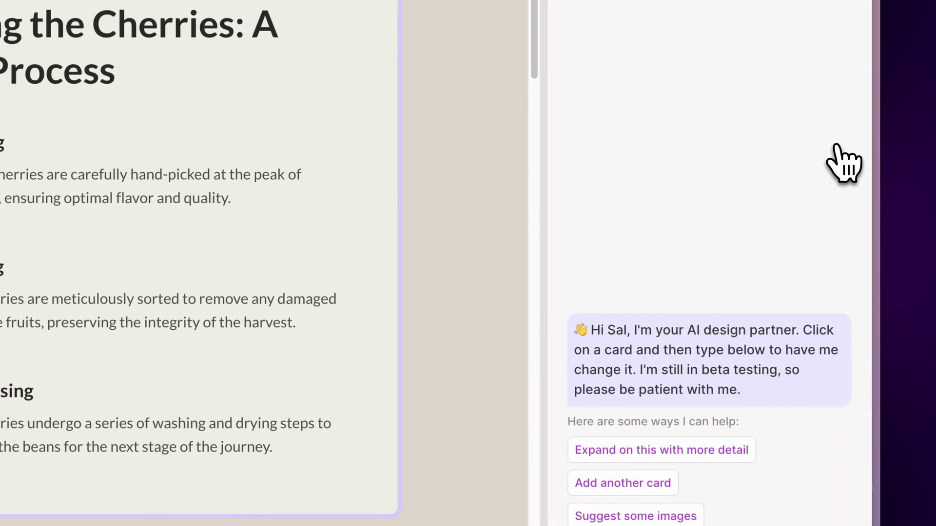
pyautogui.click(591, 429)
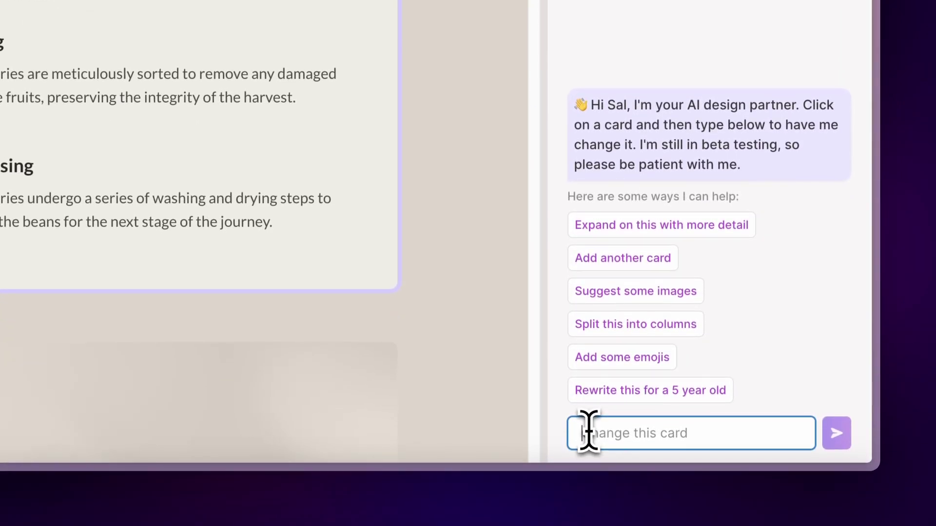
pyautogui.write('Can you add a card with three boxes about the best countries to harvest coffee')
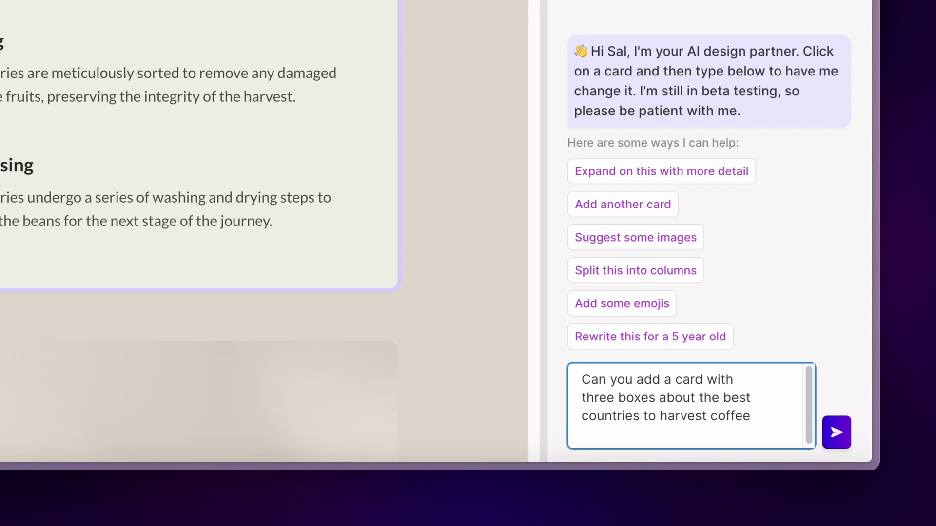
pyautogui.press('Return')
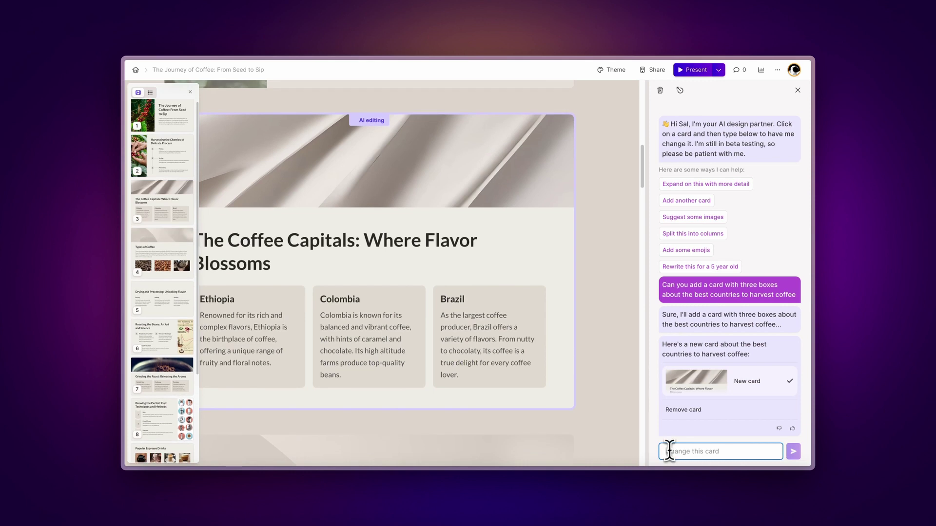
pyautogui.click(797, 91)
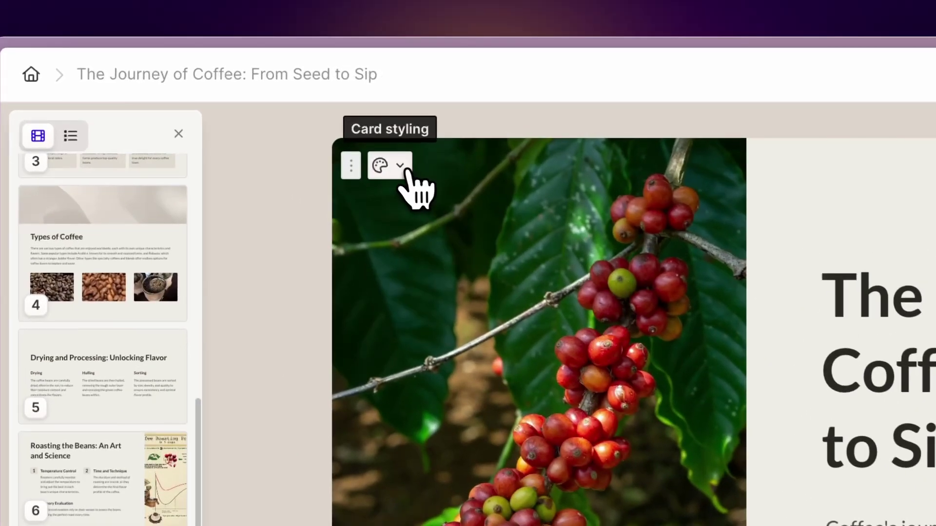
# Step: Give the title card a right image, #4A4A45 background, full-bleed and wide content; fit the roasting infographic
pyautogui.click(359, 147)
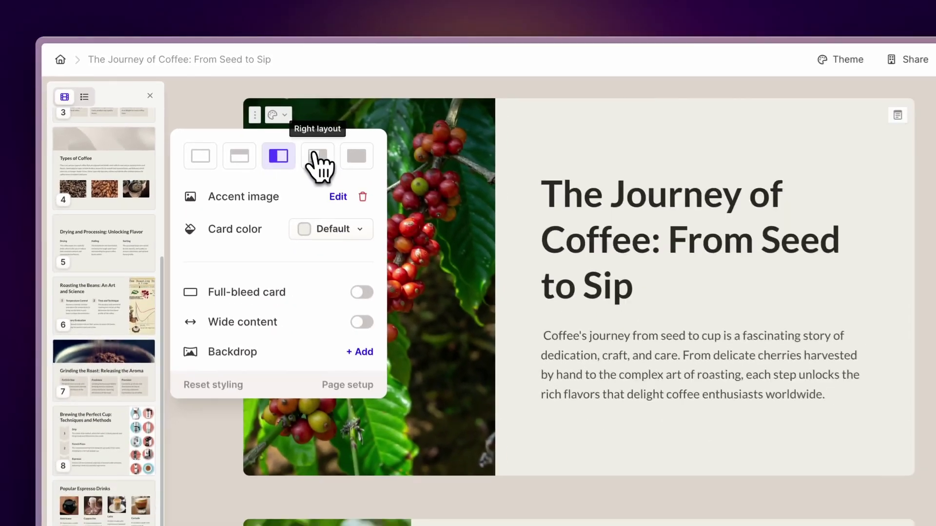
pyautogui.click(355, 177)
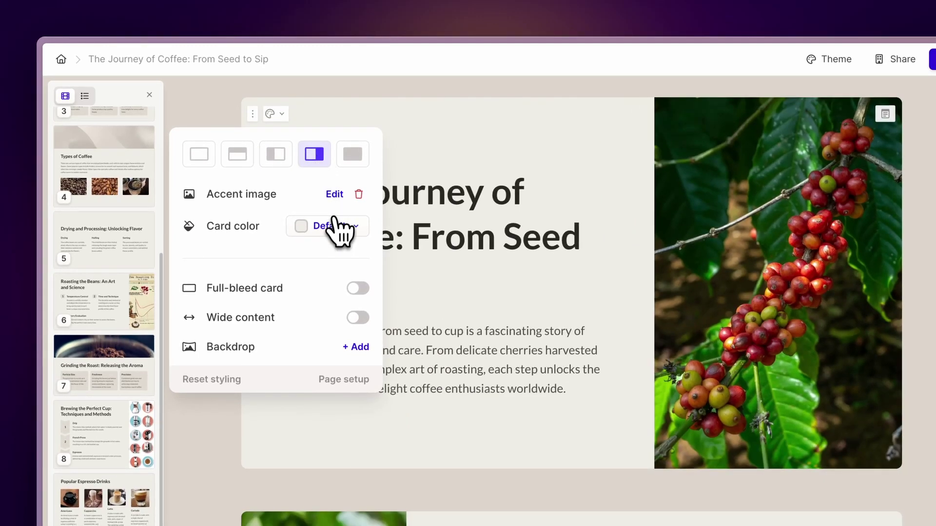
pyautogui.click(387, 286)
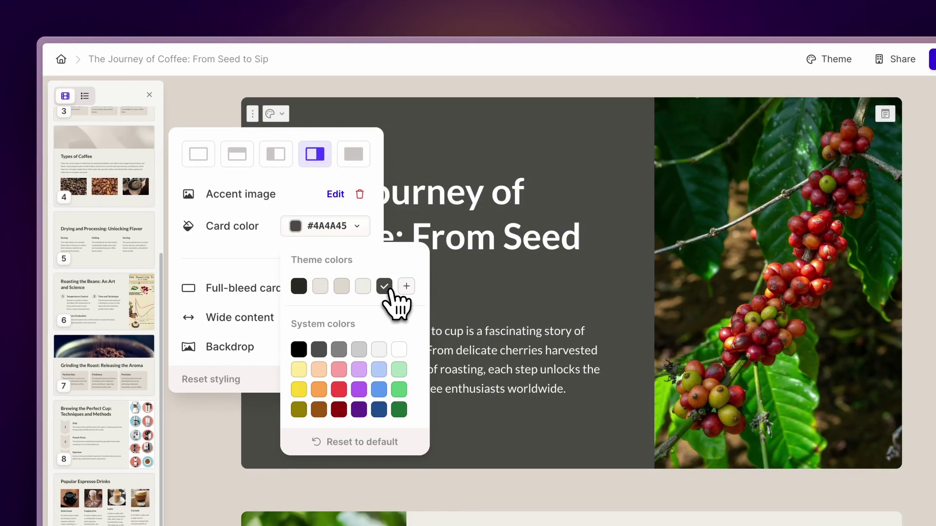
pyautogui.click(359, 231)
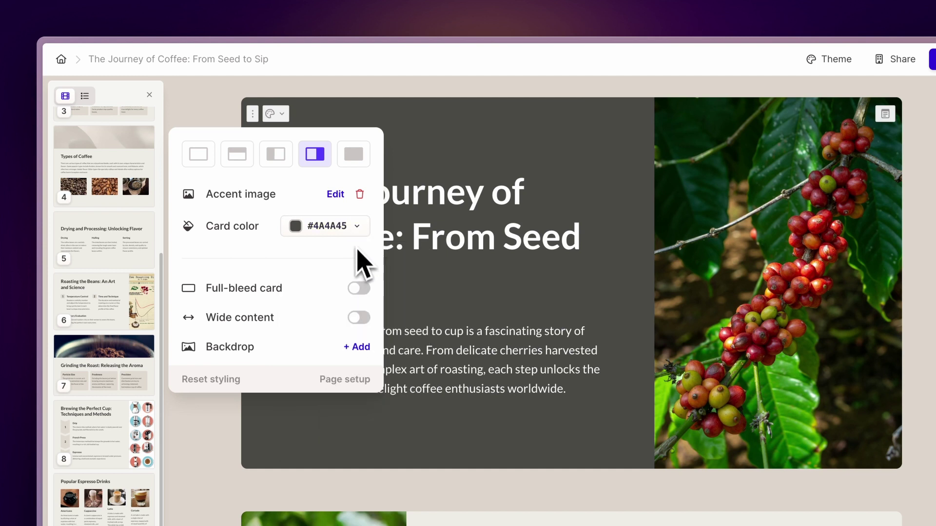
pyautogui.click(359, 288)
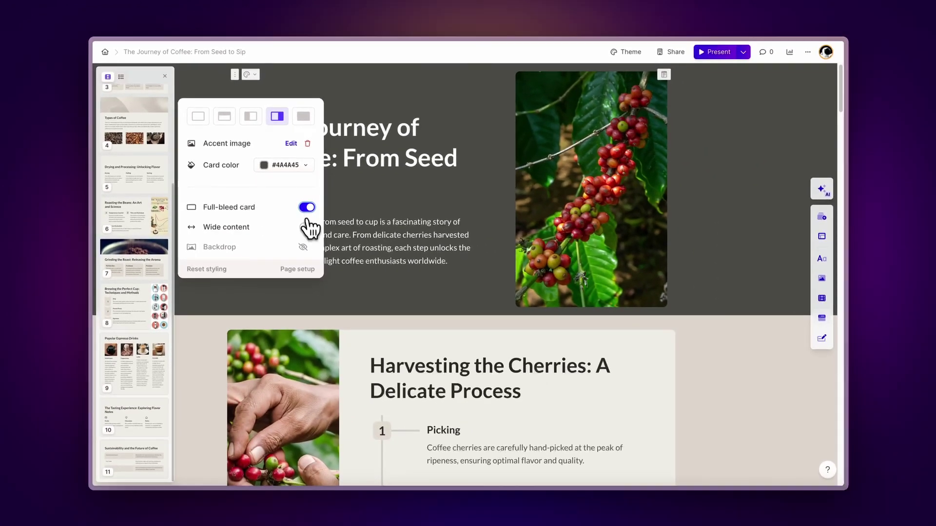
pyautogui.click(359, 316)
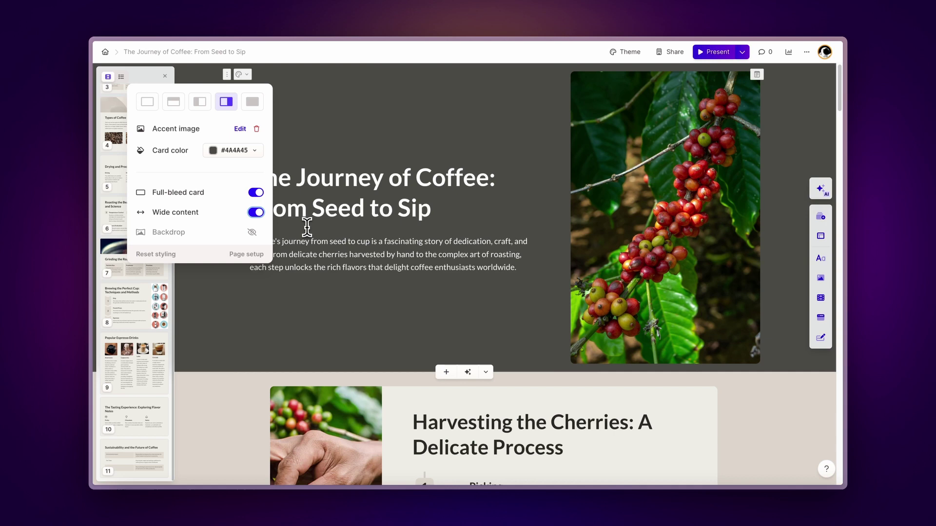
pyautogui.click(307, 226)
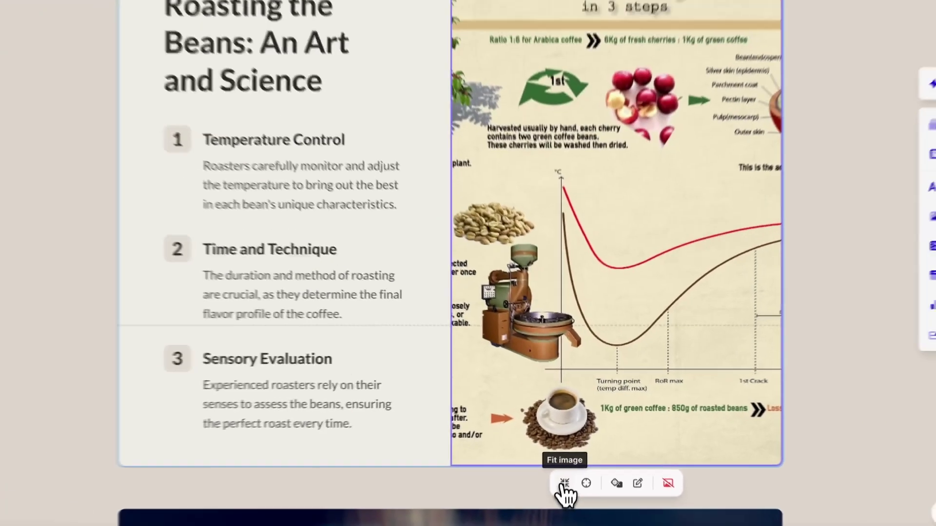
pyautogui.click(336, 362)
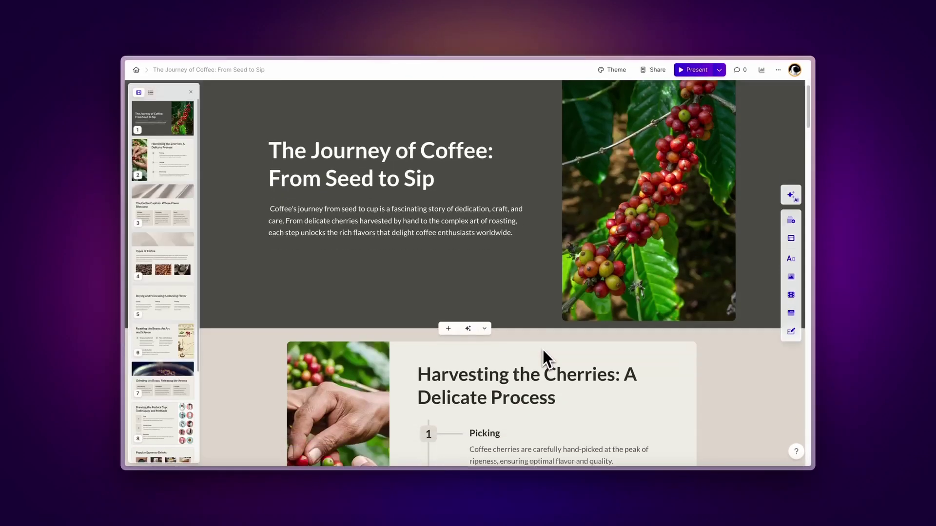
# Step: Generate the 'Fair Trade Coffee' card after Harvesting, with grower-empowerment and sustainable-practices columns
pyautogui.scroll(-5, 543, 351)
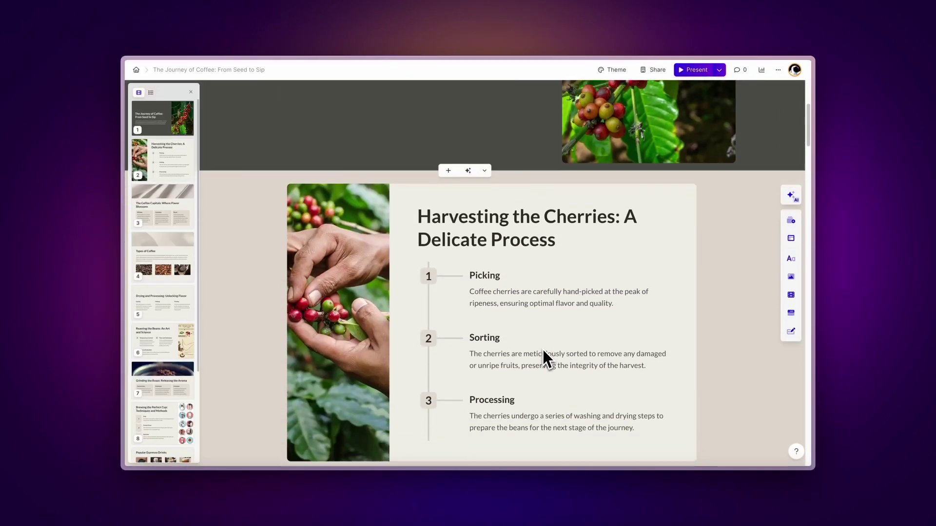
pyautogui.scroll(-10, 544, 351)
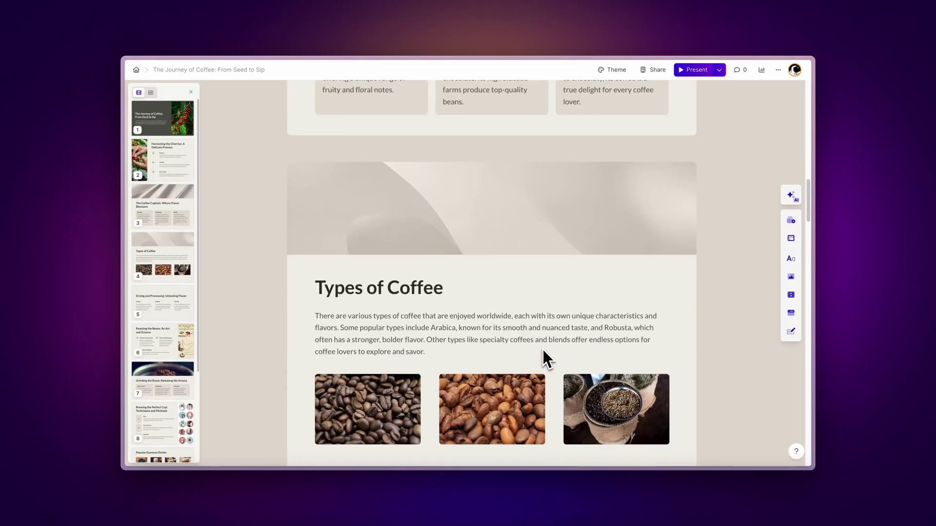
pyautogui.scroll(-6, 542, 350)
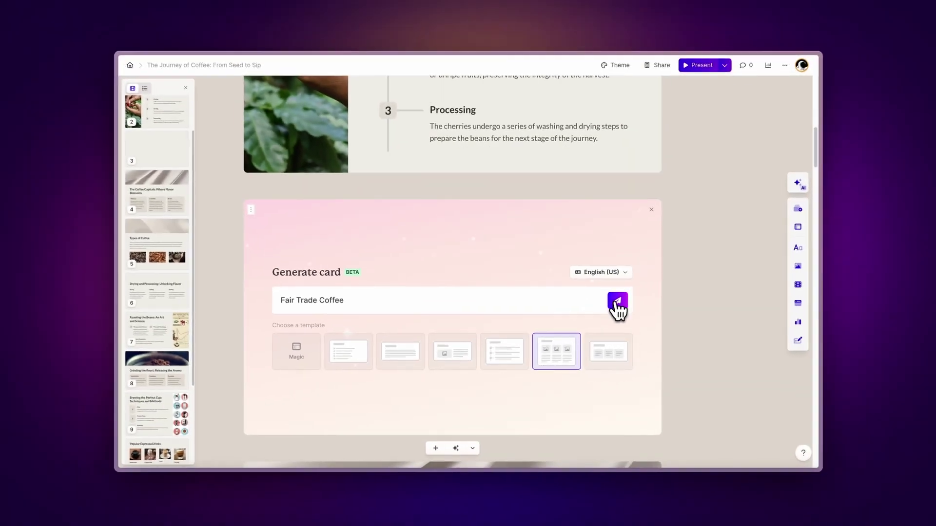
pyautogui.click(617, 302)
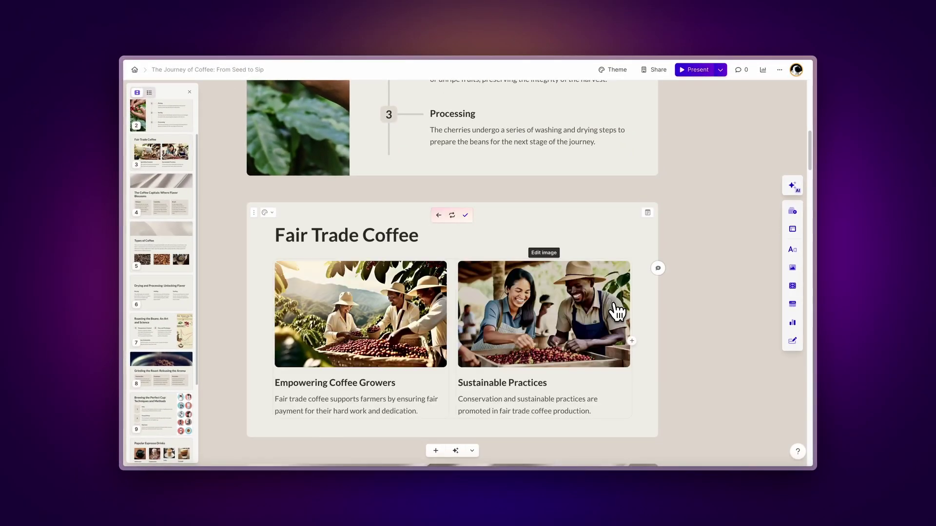